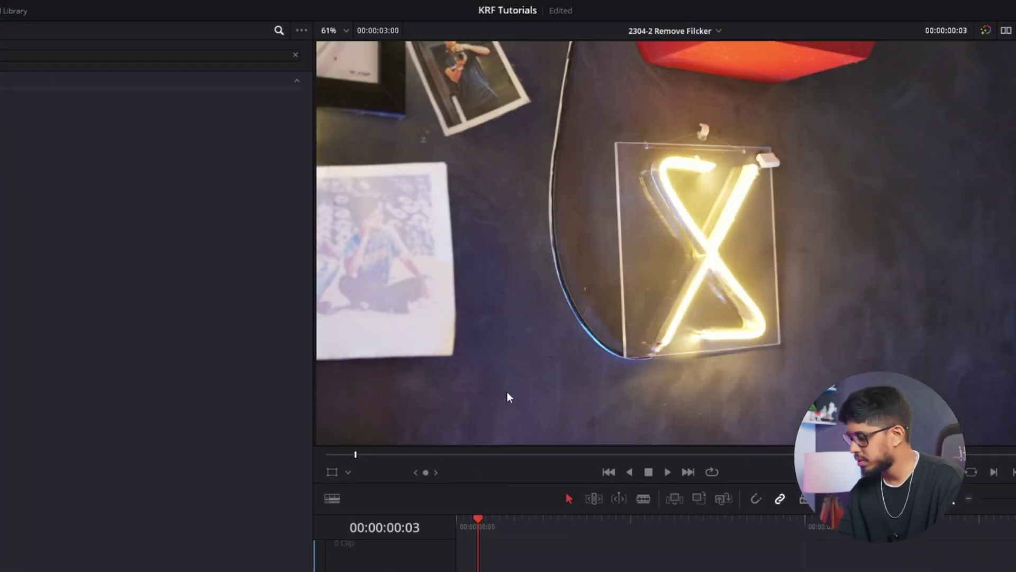
Step: Play clip C5357.MP4 twice to watch the flicker, then close its Deflicker settings panel
{"action": "key", "text": "space"}
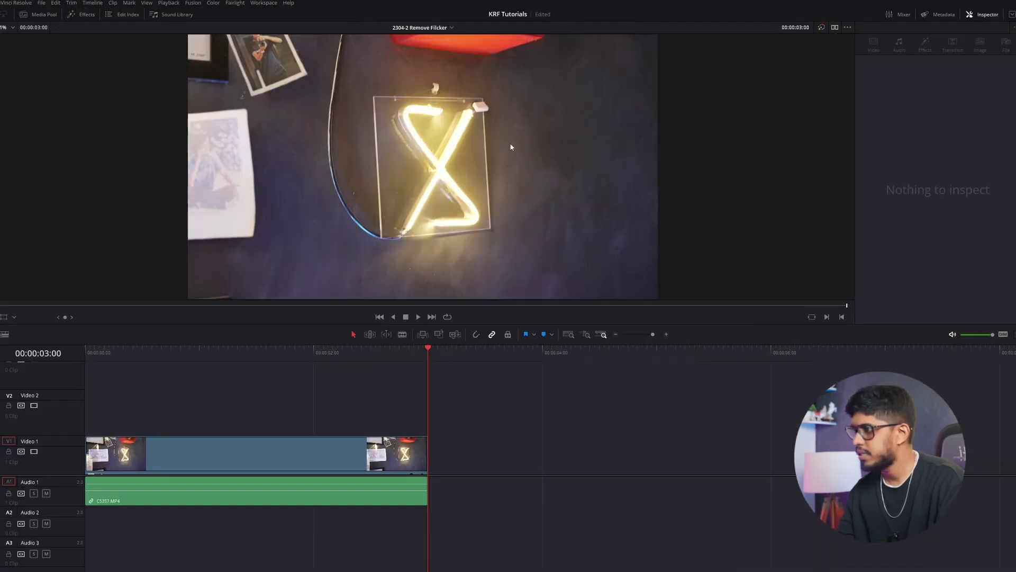
{"action": "key", "text": "space"}
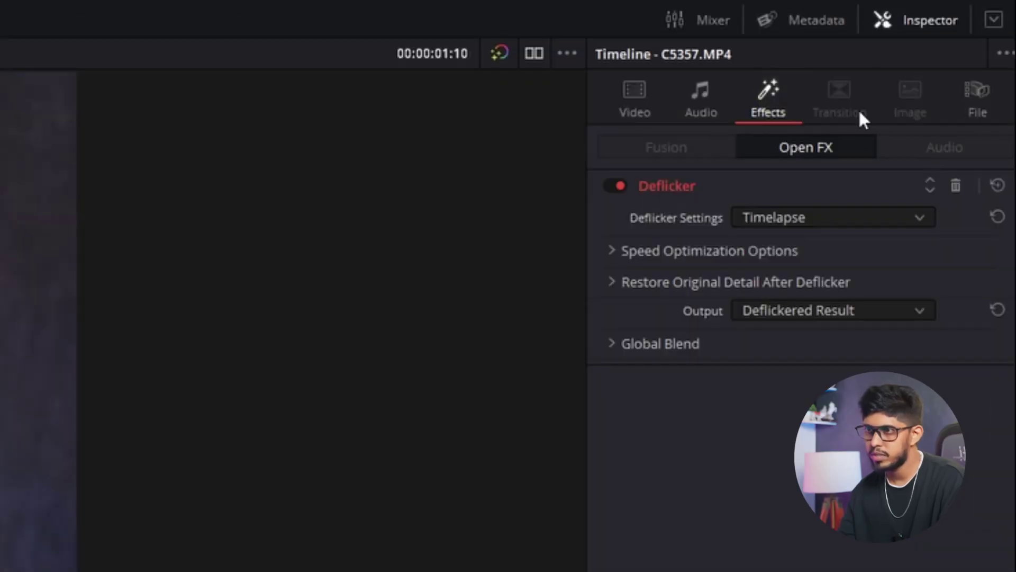
{"action": "left_click", "coordinate": [927, 18]}
Step: Reopen the Deflicker settings and change its preset from Timelapse to Fluoro Light
{"action": "left_click", "coordinate": [926, 20]}
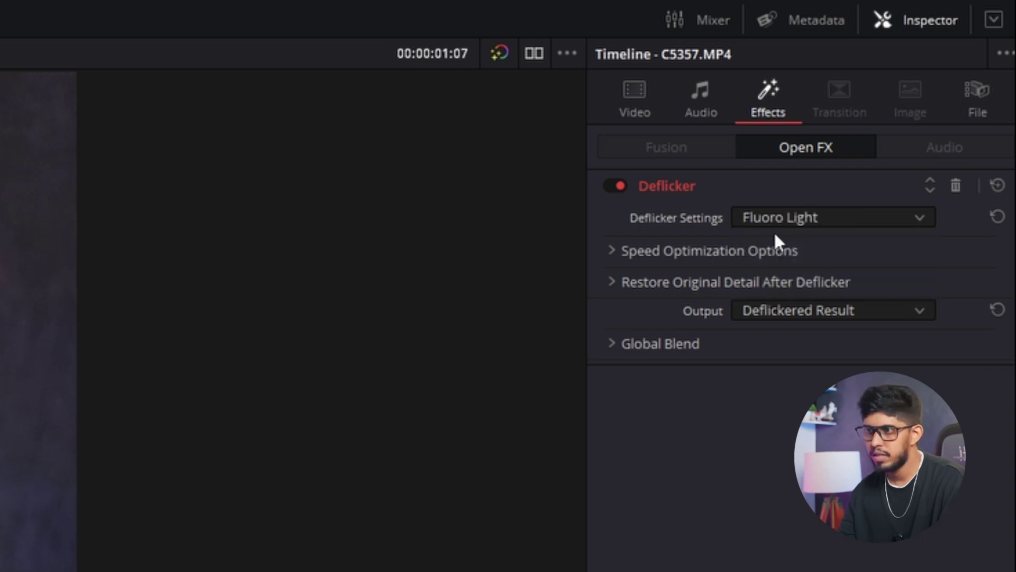
{"action": "left_click", "coordinate": [812, 225]}
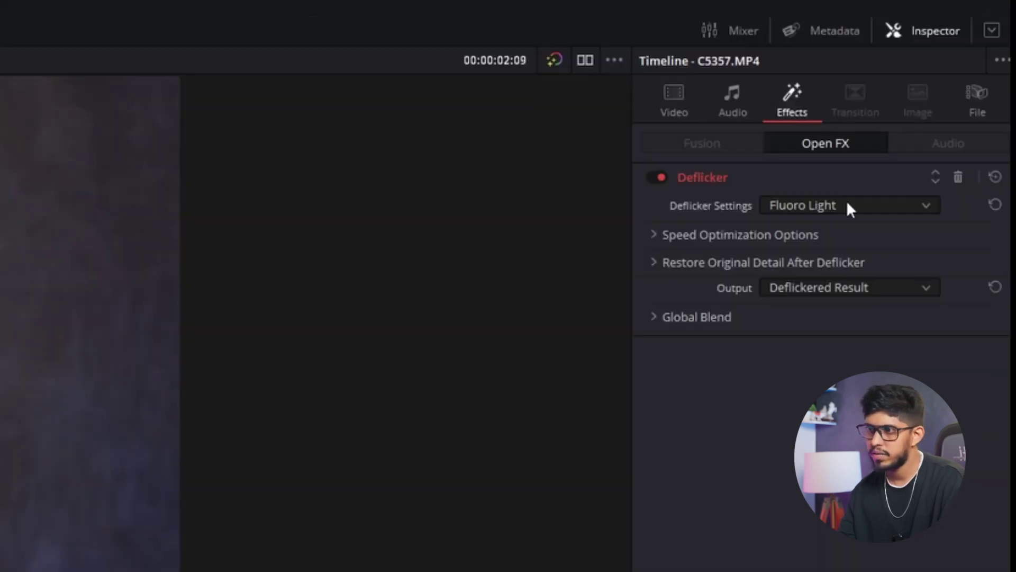
{"action": "left_click", "coordinate": [846, 205]}
Step: Switch the Deflicker preset to Advanced Controls and raise Frames Either Side from 3 to 4
{"action": "left_click", "coordinate": [825, 270]}
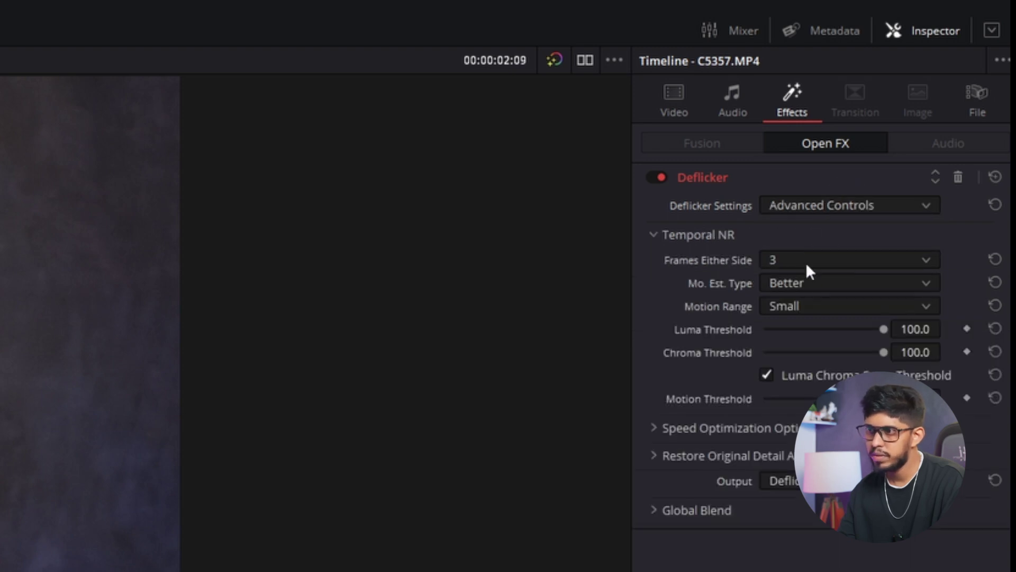
{"action": "left_click", "coordinate": [802, 261]}
{"action": "left_click", "coordinate": [802, 347]}
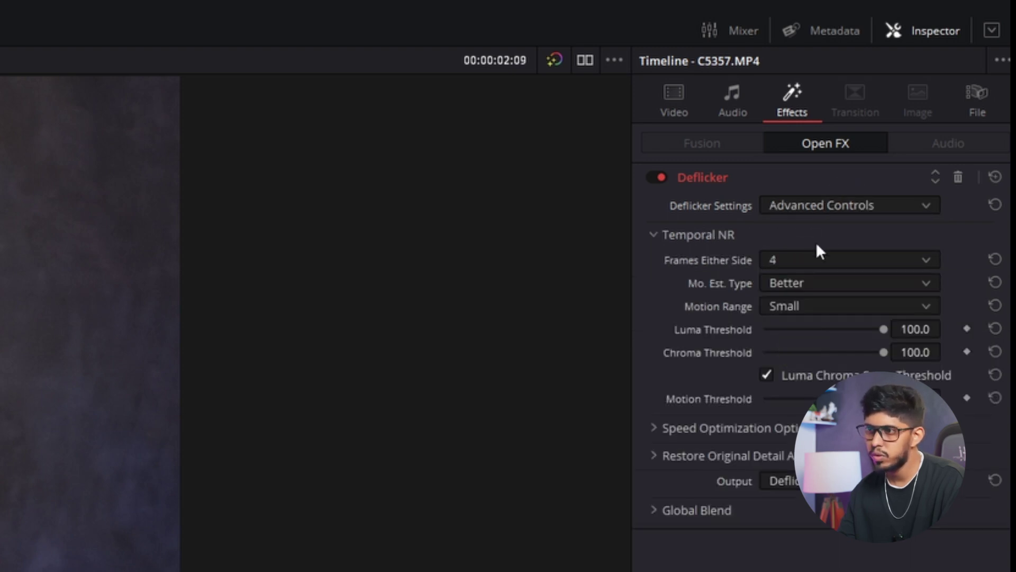
{"action": "left_click", "coordinate": [808, 262]}
{"action": "left_click", "coordinate": [890, 205]}
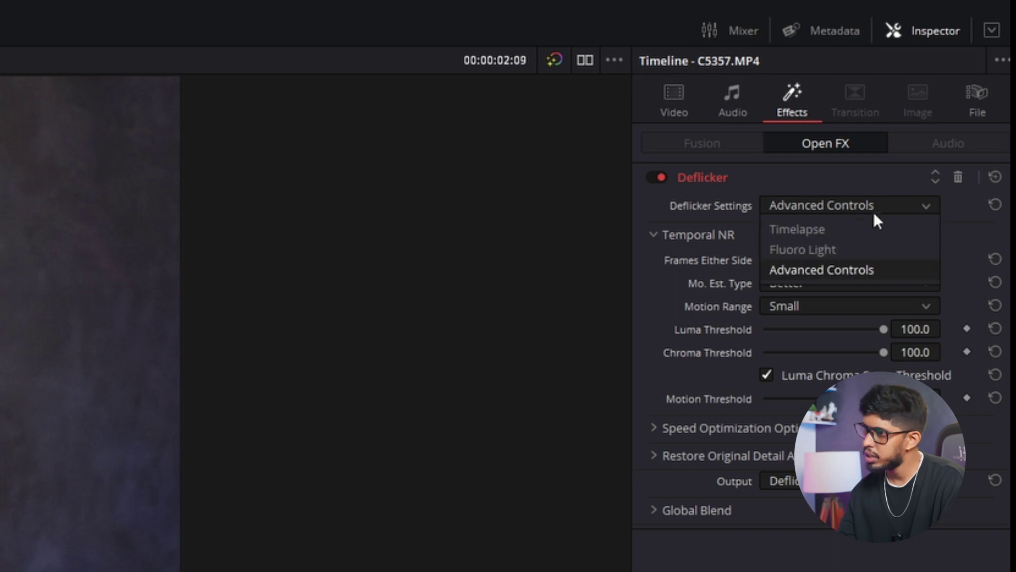